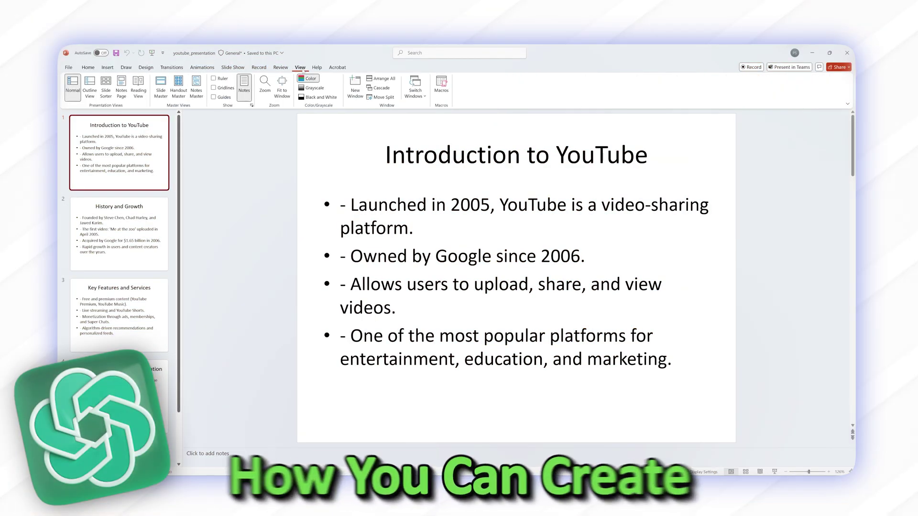
Step: Make the deck widescreen 16:9 and try Designer layouts on slide 2
click(146, 68)
click(751, 88)
click(772, 129)
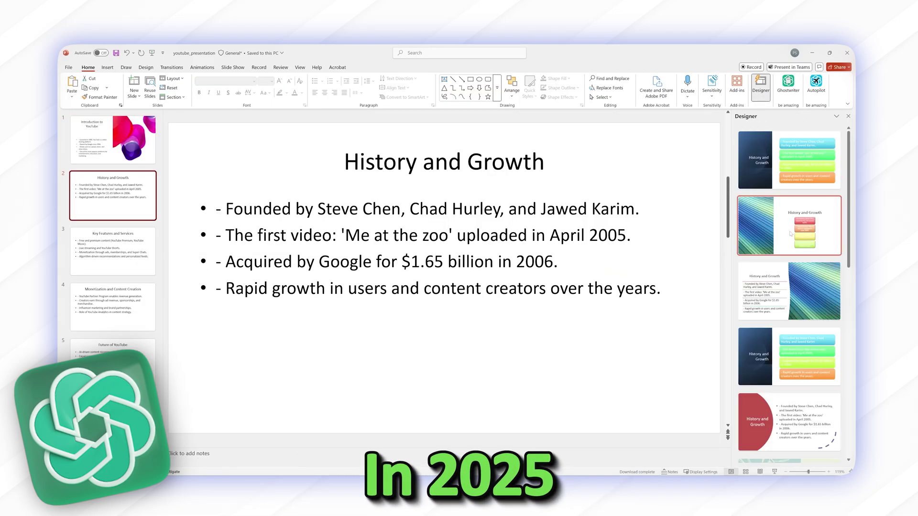
click(789, 265)
click(788, 363)
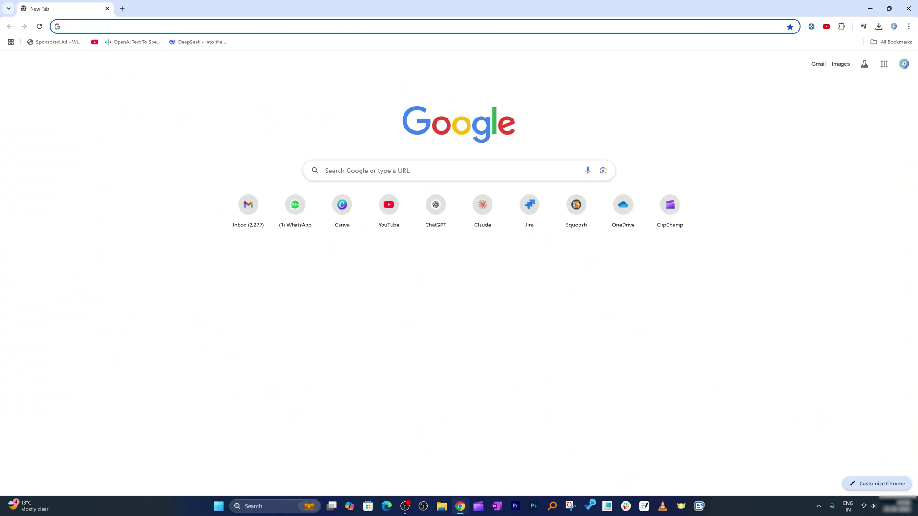
Step: Load chatgpt.com, then load it again in a new private browsing window
text(chatgpt.com)
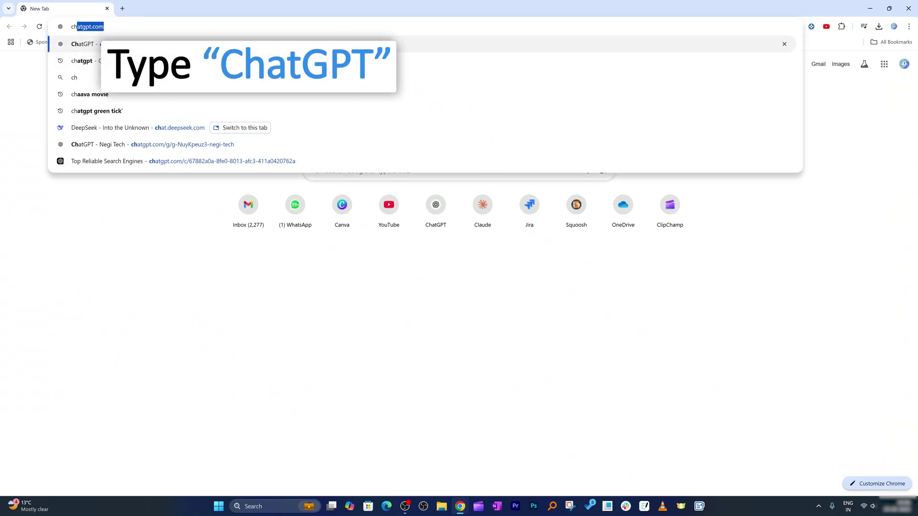
key(Return)
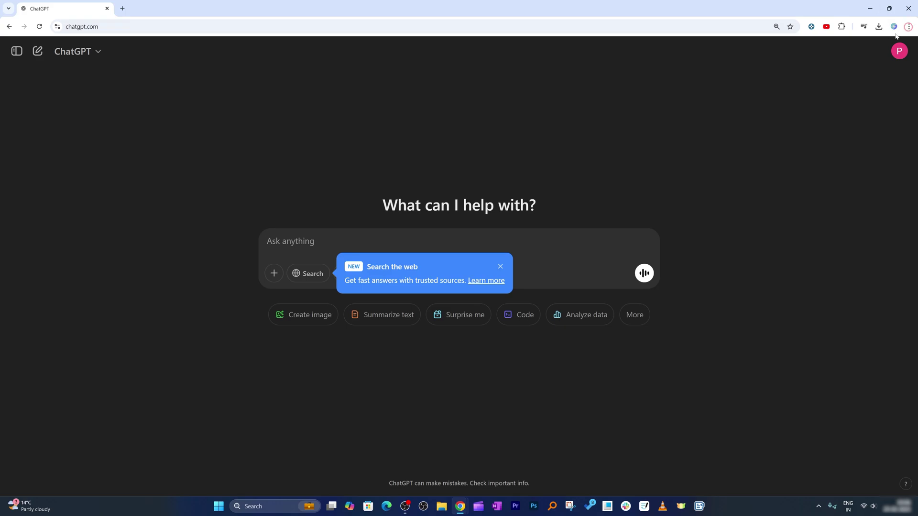
click(909, 26)
click(842, 91)
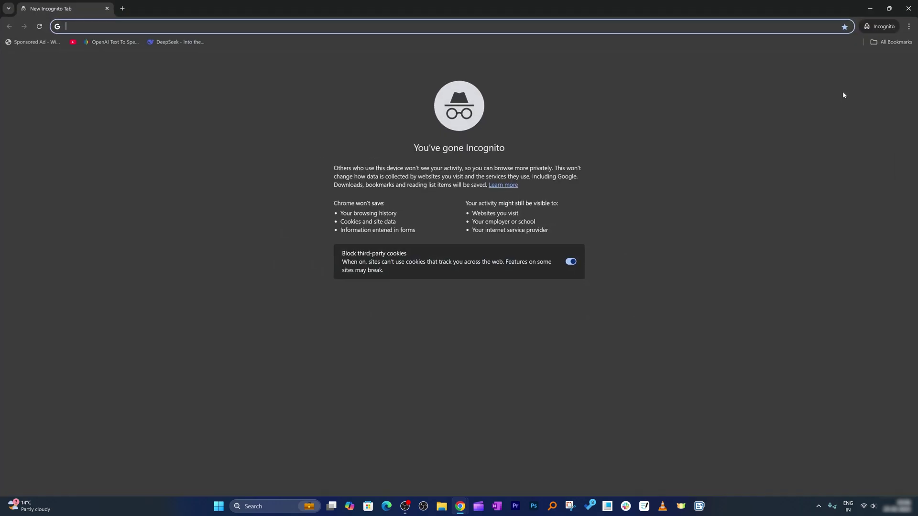
text(chatgpt.com)
key(Return)
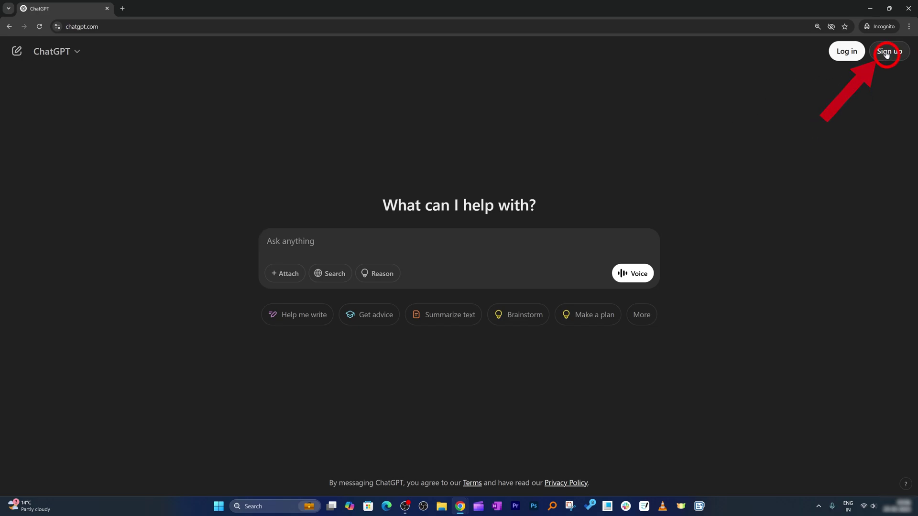
Step: Start a ChatGPT sign-up, close the private window, and dismiss the Search the web tip
click(887, 53)
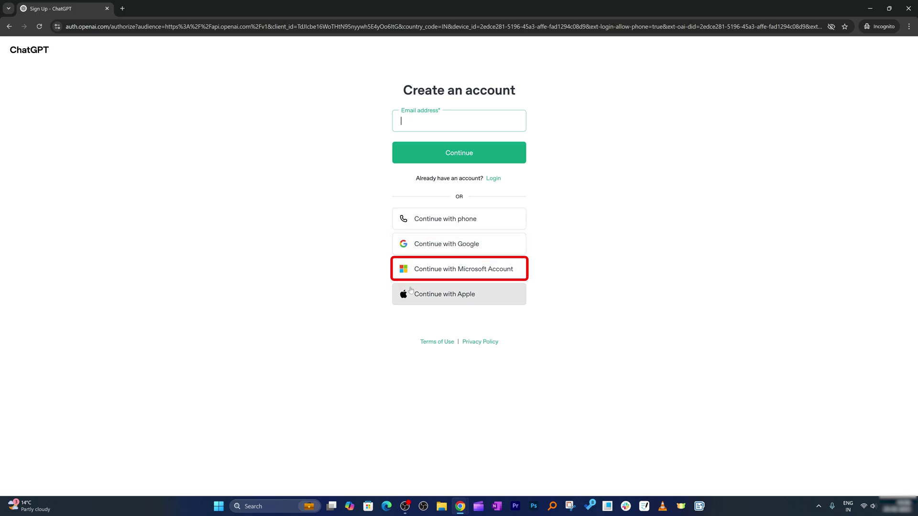
click(913, 6)
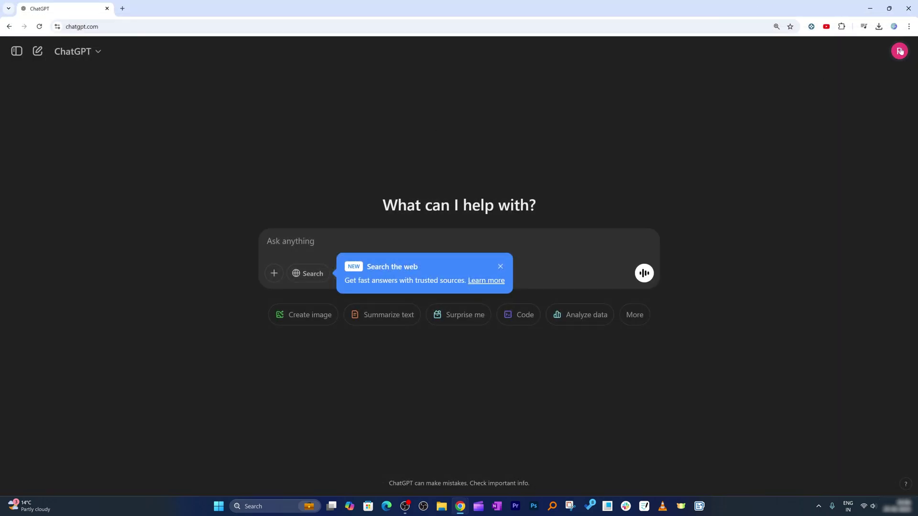
click(542, 296)
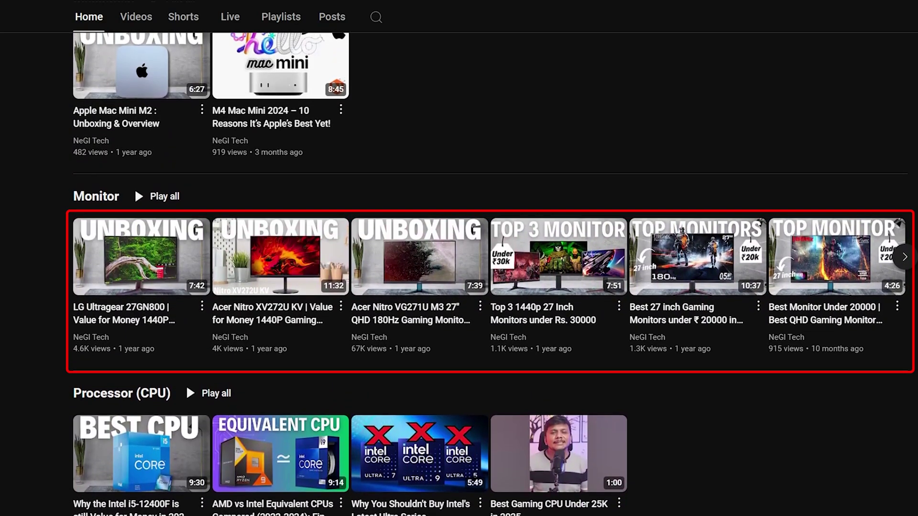
Step: Scroll back up the tech channel's page and subscribe to the channel
scroll(495, 274, up, 9)
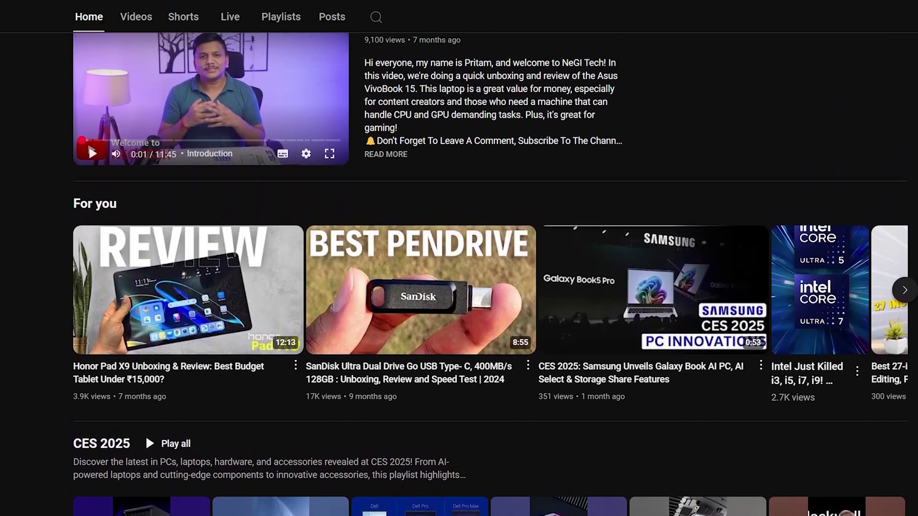
scroll(513, 280, up, 5)
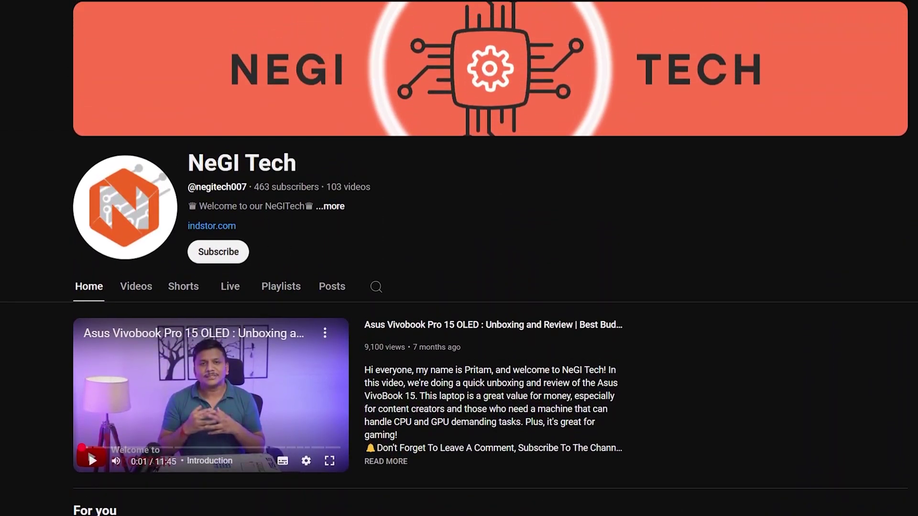
click(234, 254)
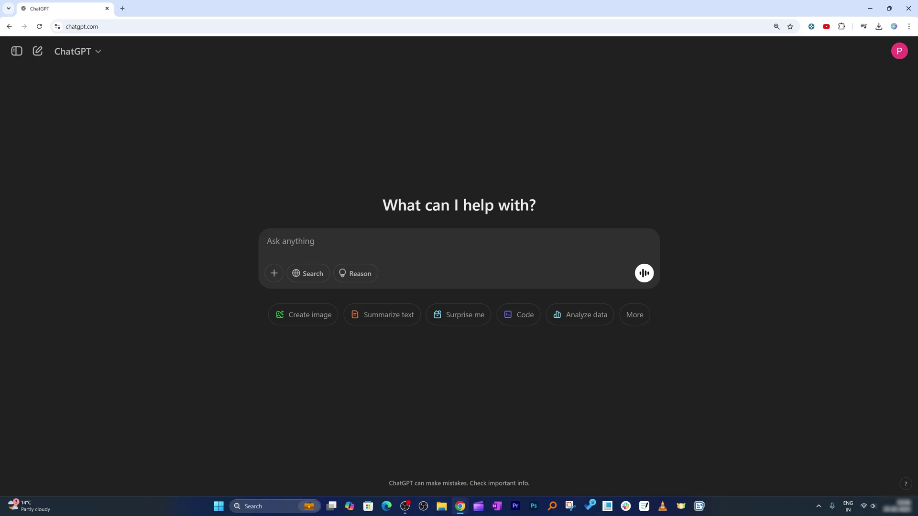
Step: Send the prompt 'generate 5 page presentation on yoututbe in ppt format'
text(genera)
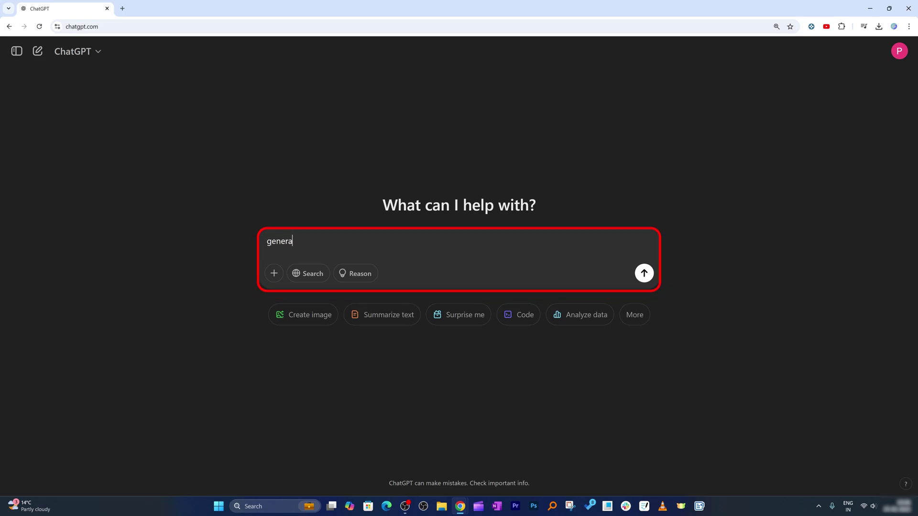
text(te 5 page present)
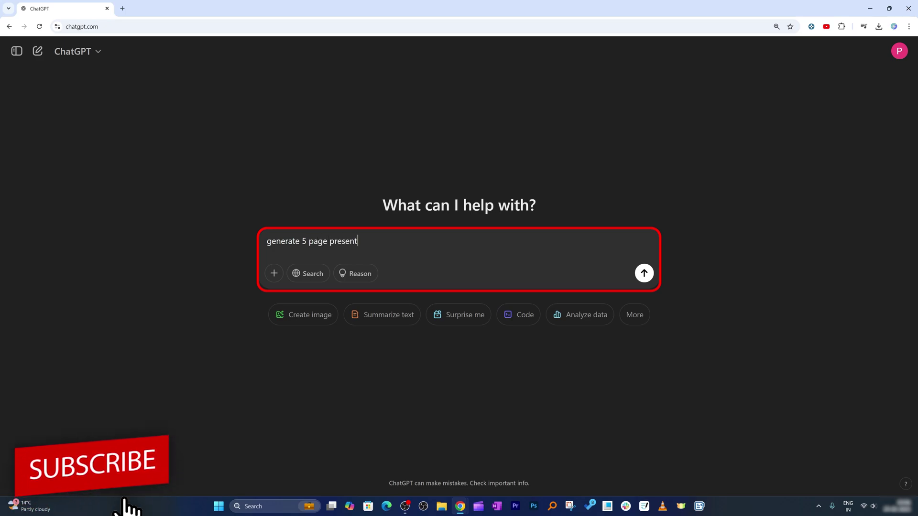
text(ation on y)
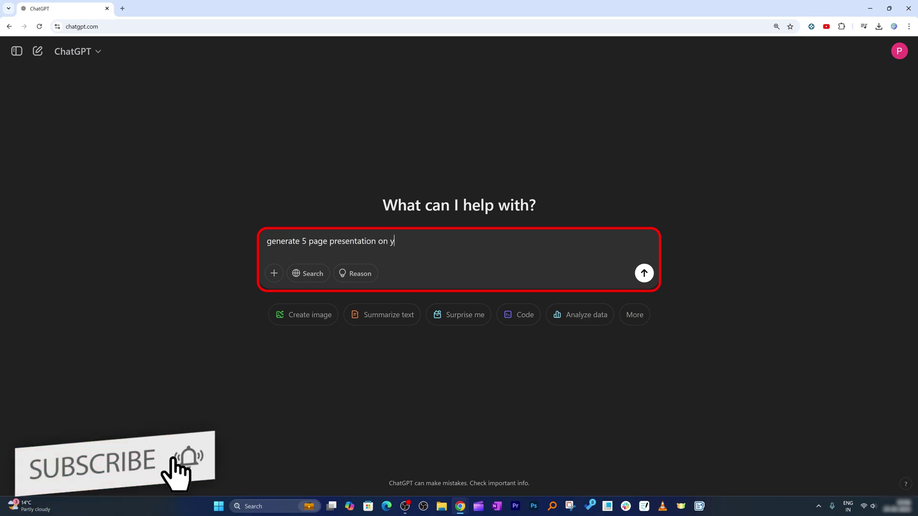
text(oututbe i)
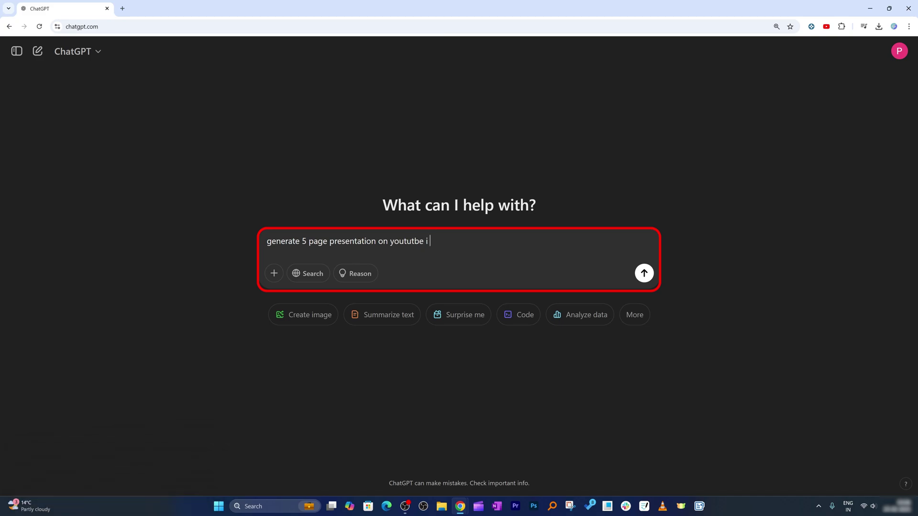
text(n ppt format)
key(Return)
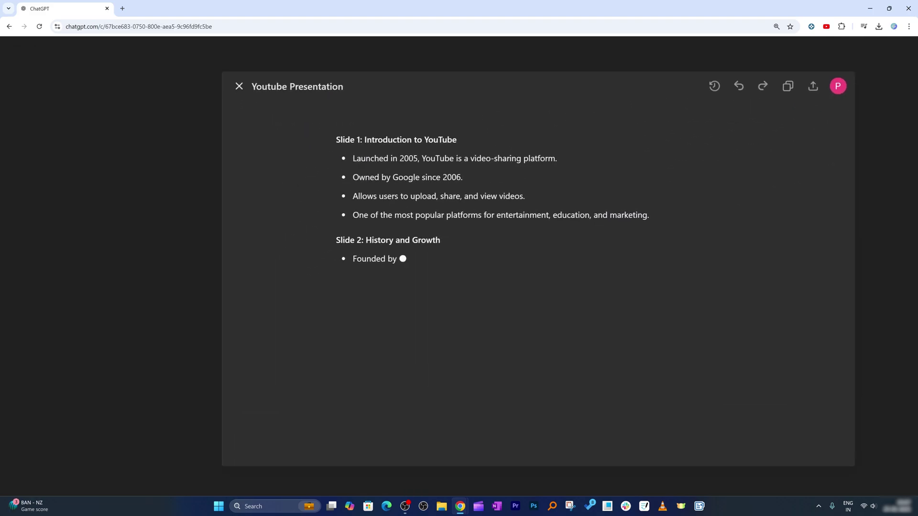
Step: Expand the Youtube Presentation draft to full view and scroll through the slides
click(351, 241)
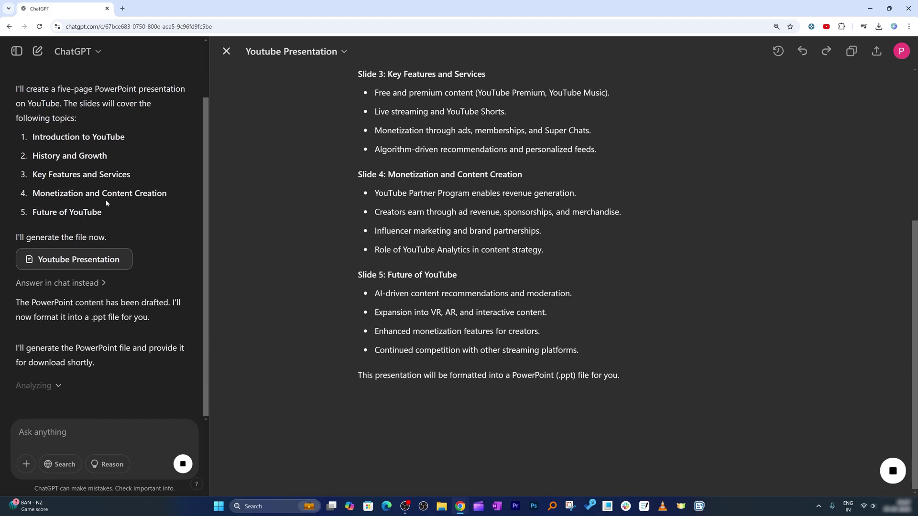
scroll(585, 225, up, 5)
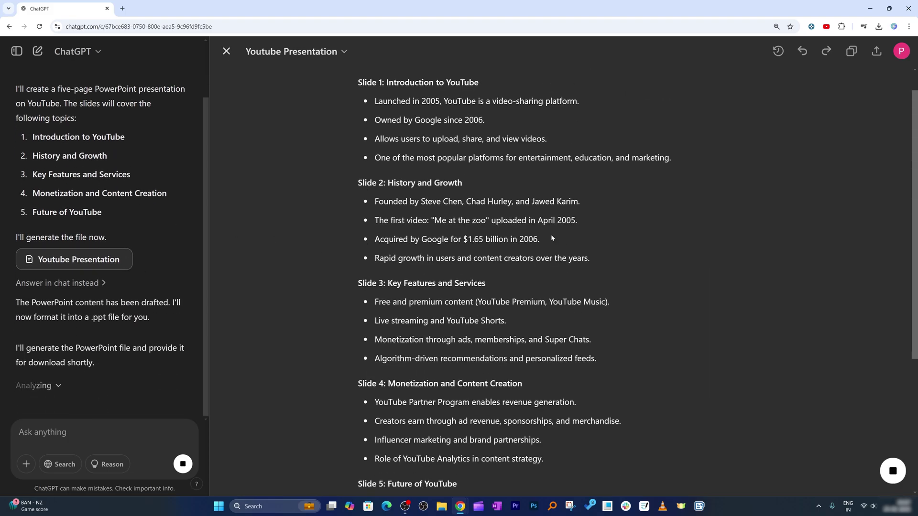
scroll(550, 235, down, 1)
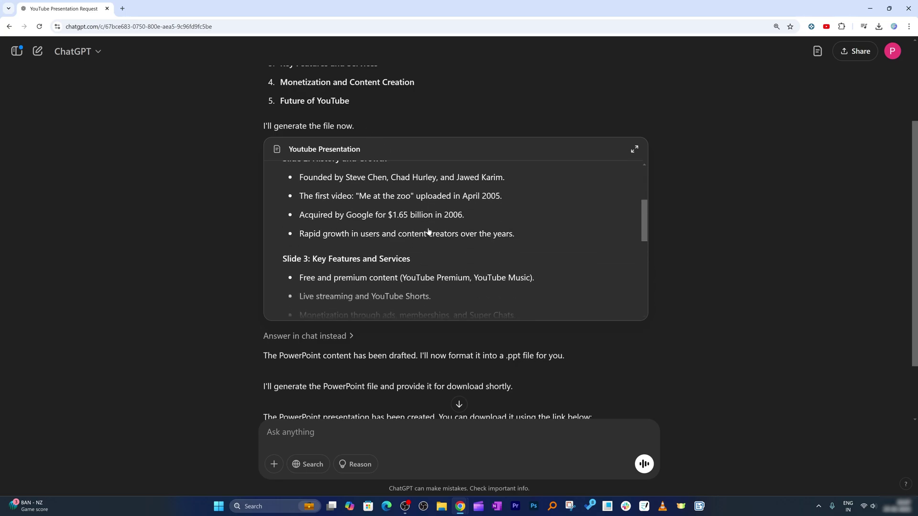
scroll(468, 264, up, 5)
scroll(467, 260, up, 2)
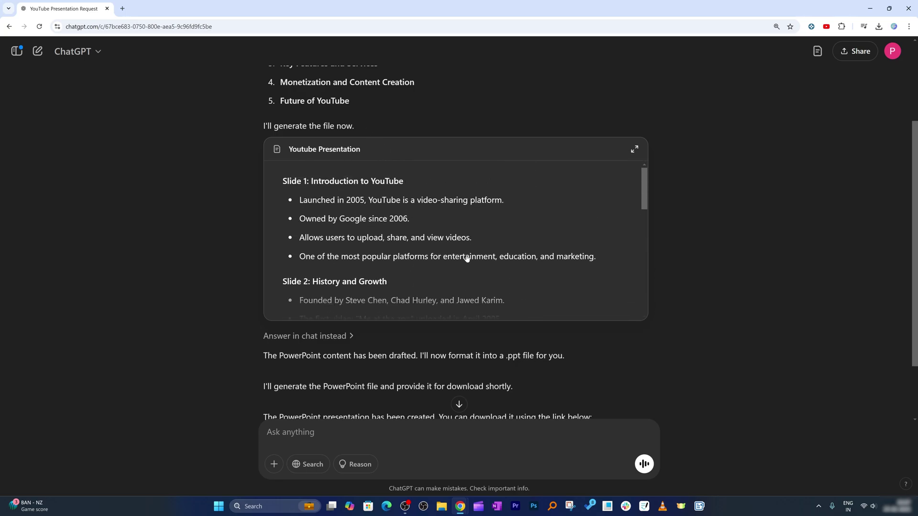
click(635, 149)
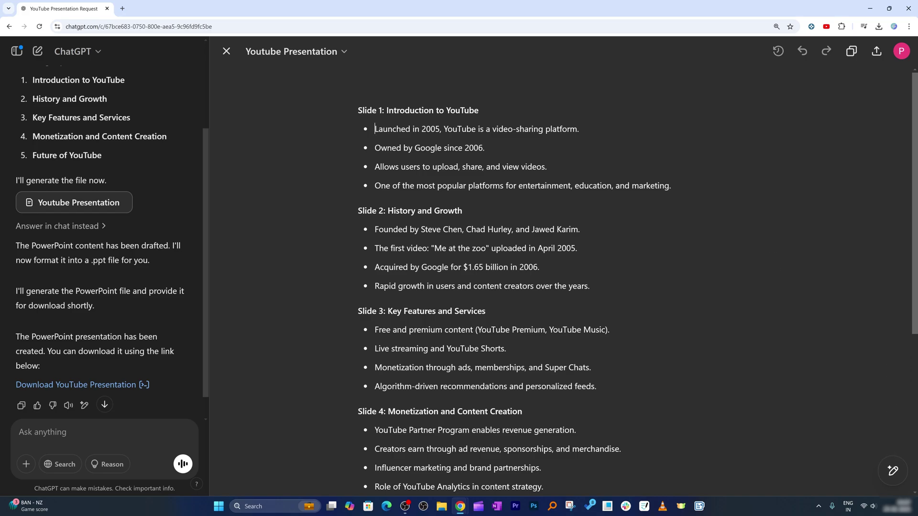
Step: Select Slide 1's first bullet, open an Ask ChatGPT edit box, then dismiss it
drag(375, 129, 579, 129)
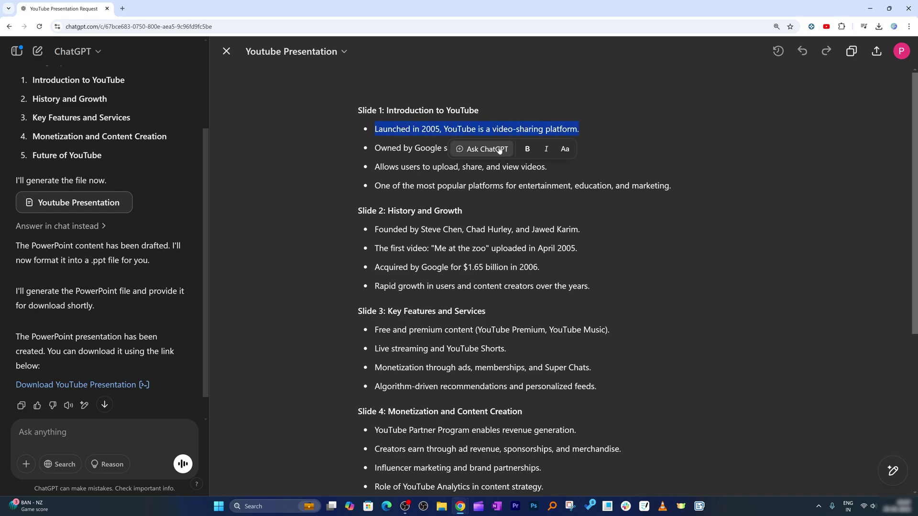
click(499, 149)
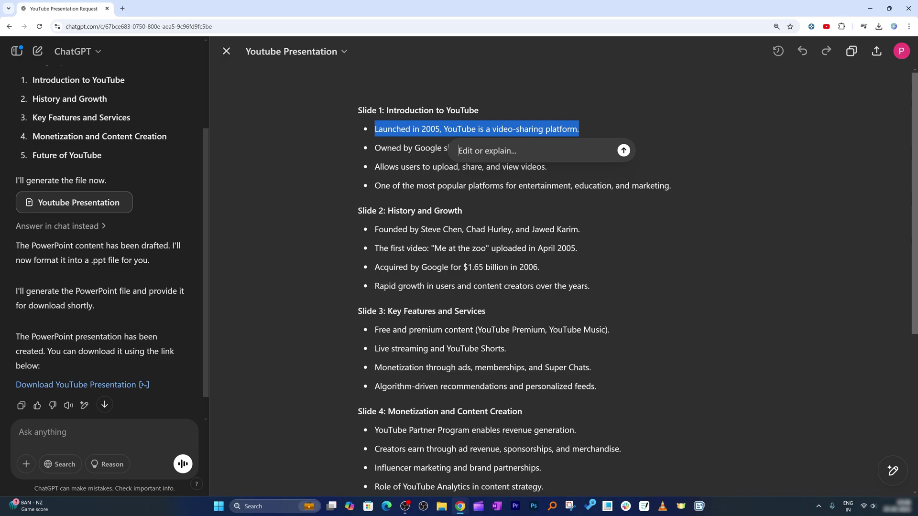
key(Escape)
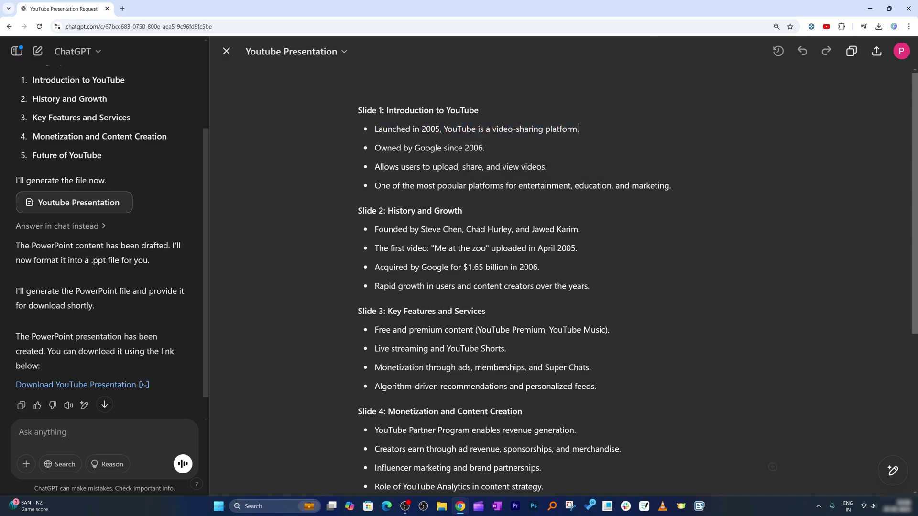
Step: Download youtube_presentation.pptx and open it in PowerPoint with editing enabled
click(226, 51)
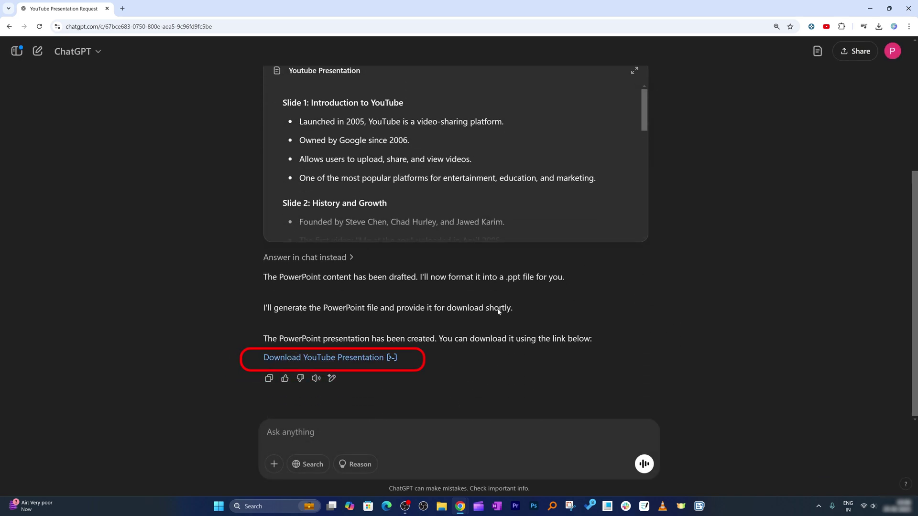
click(382, 358)
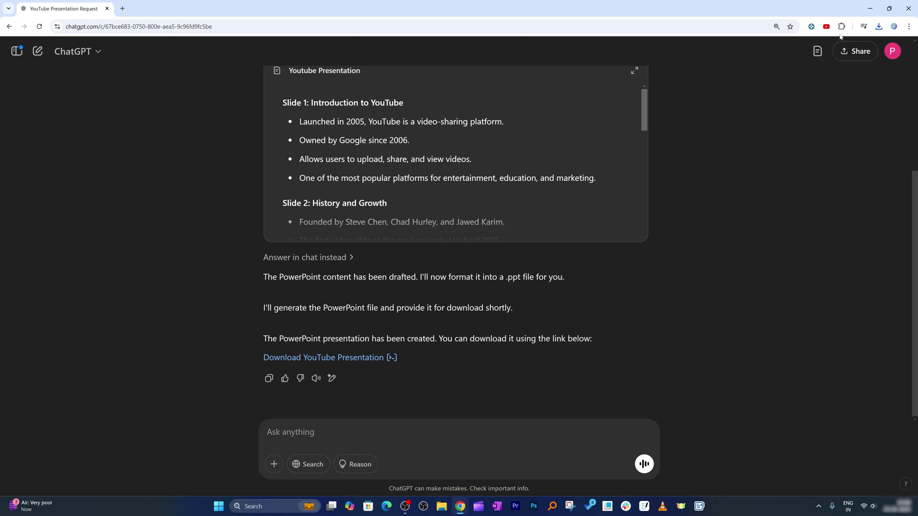
click(879, 27)
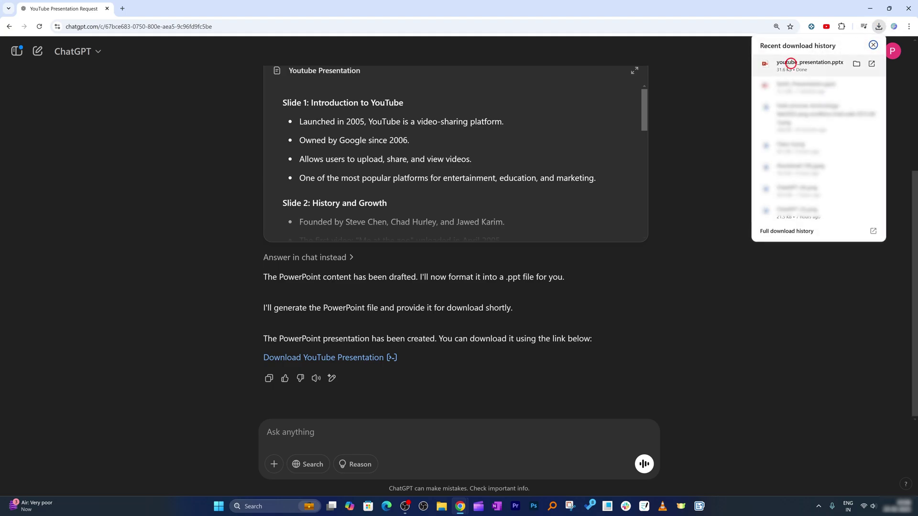
click(790, 65)
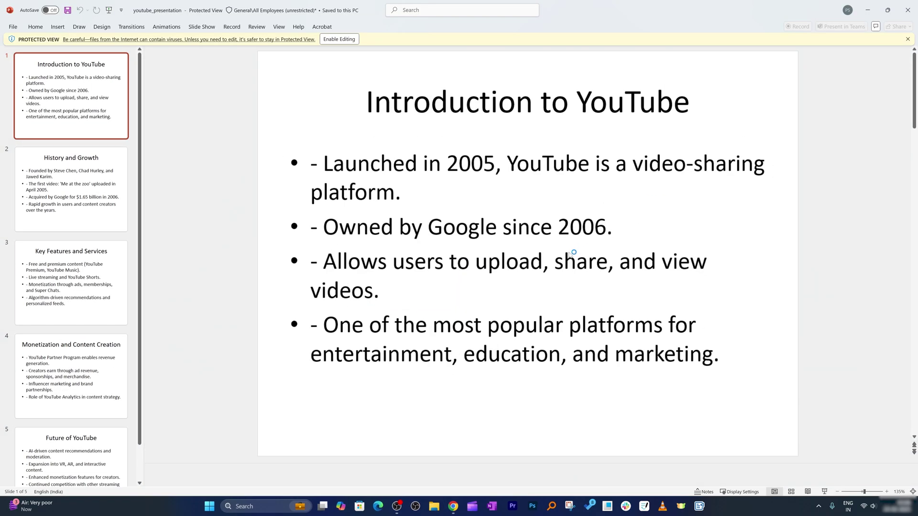
click(340, 40)
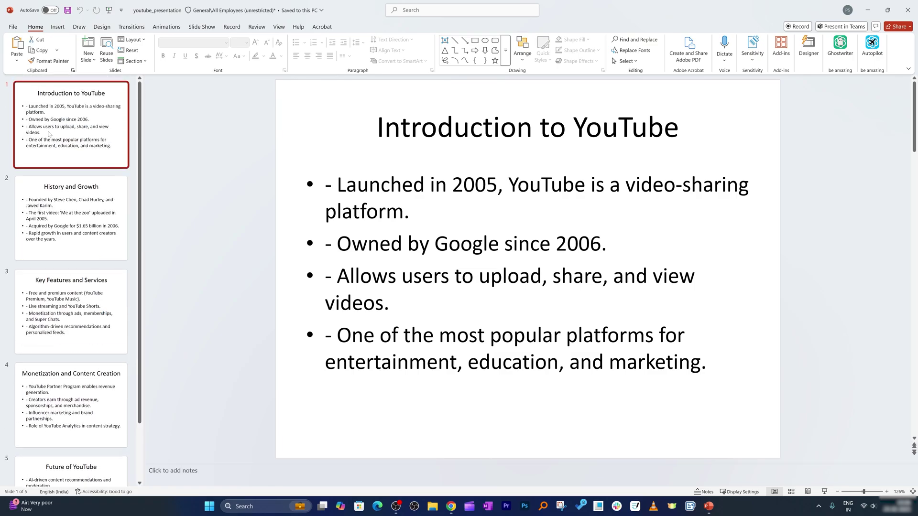
Step: Check the opening slides, then set the slide size to Widescreen (16:9)
click(61, 200)
key(Down)
key(Up)
key(Up)
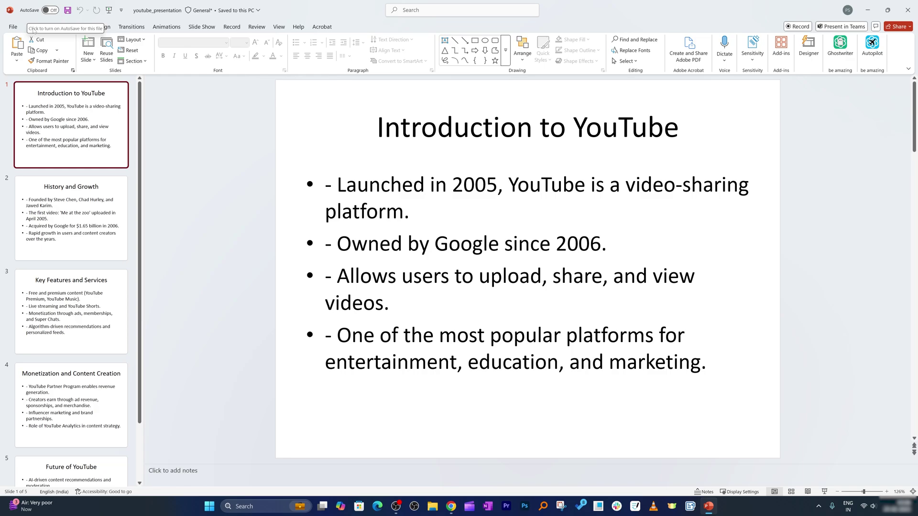
click(101, 26)
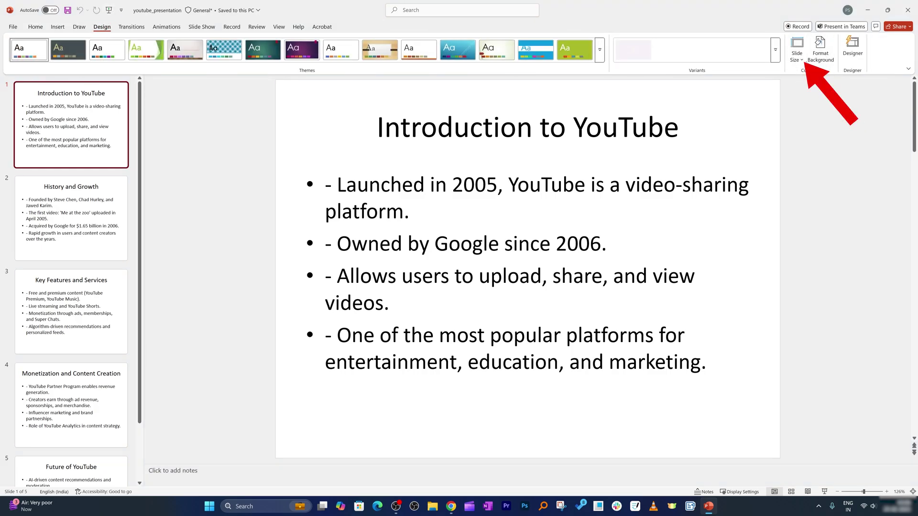
click(801, 60)
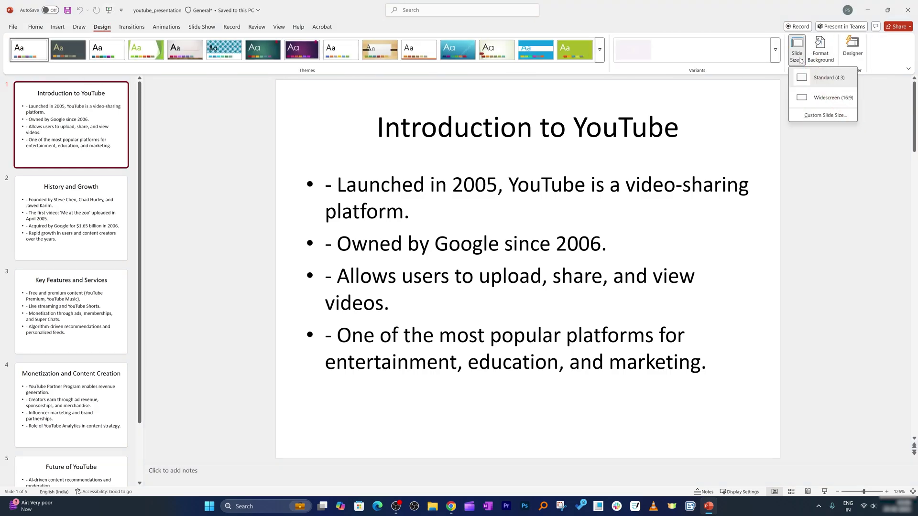
click(821, 97)
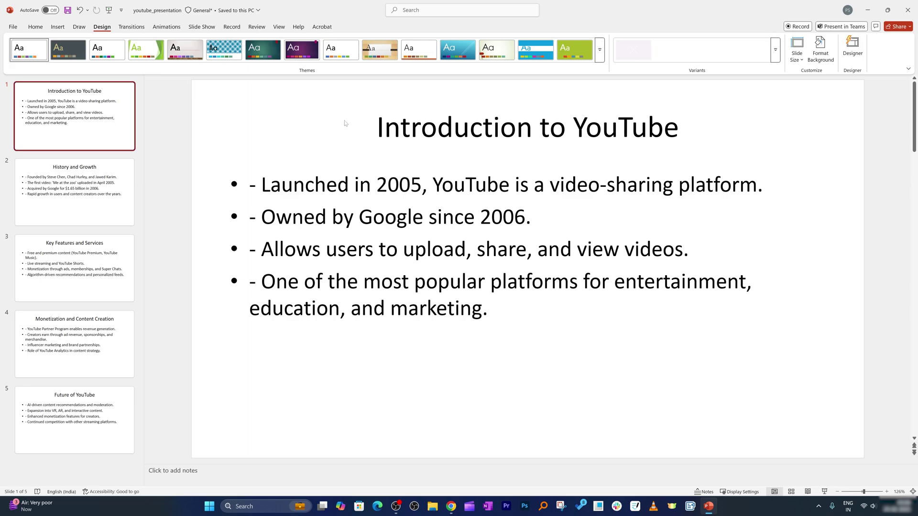
click(36, 27)
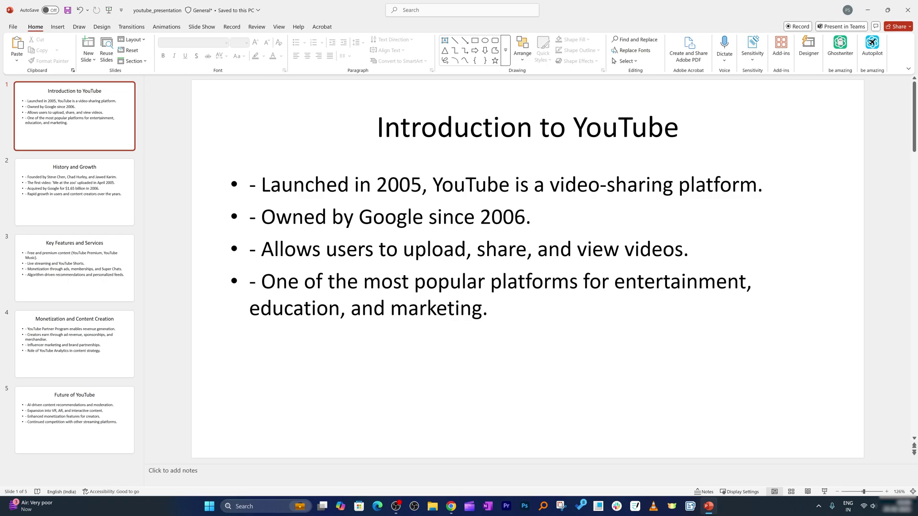
Step: Apply the magenta-shapes Designer idea to the Introduction to YouTube slide
click(812, 59)
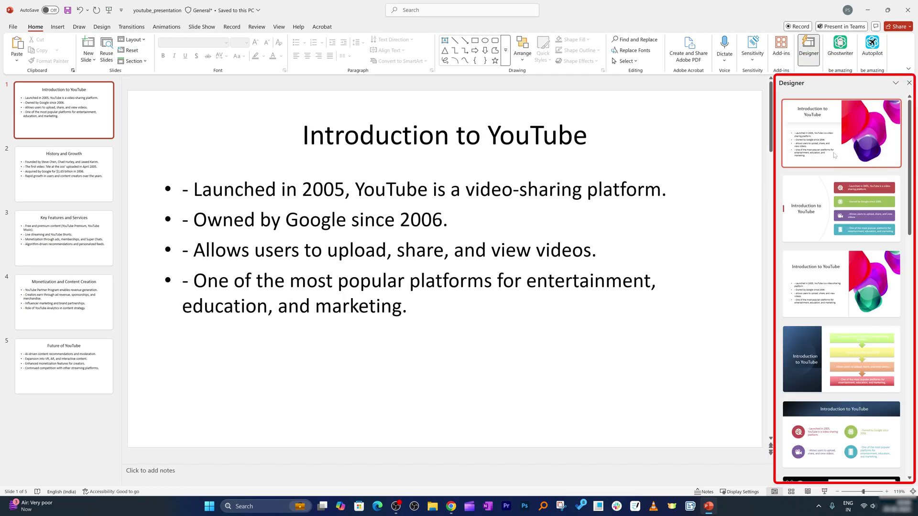
scroll(863, 230, down, 5)
scroll(863, 230, down, 10)
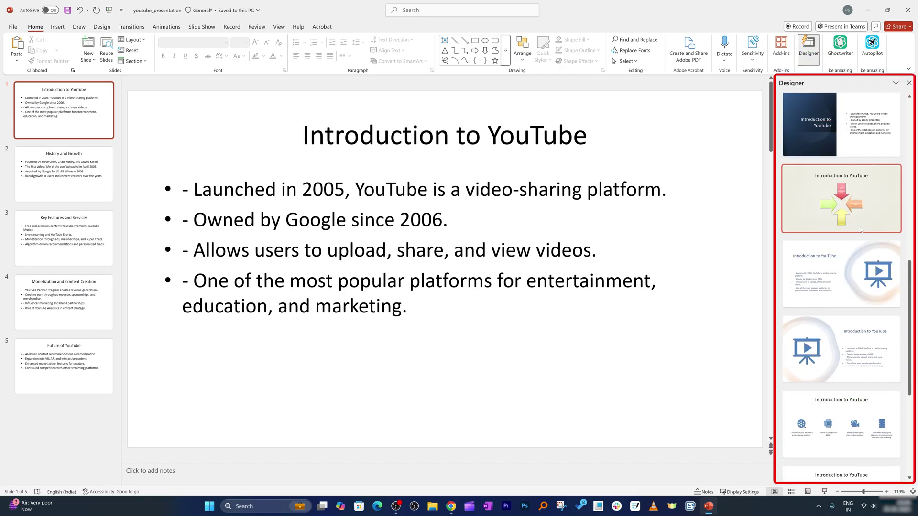
scroll(857, 229, up, 5)
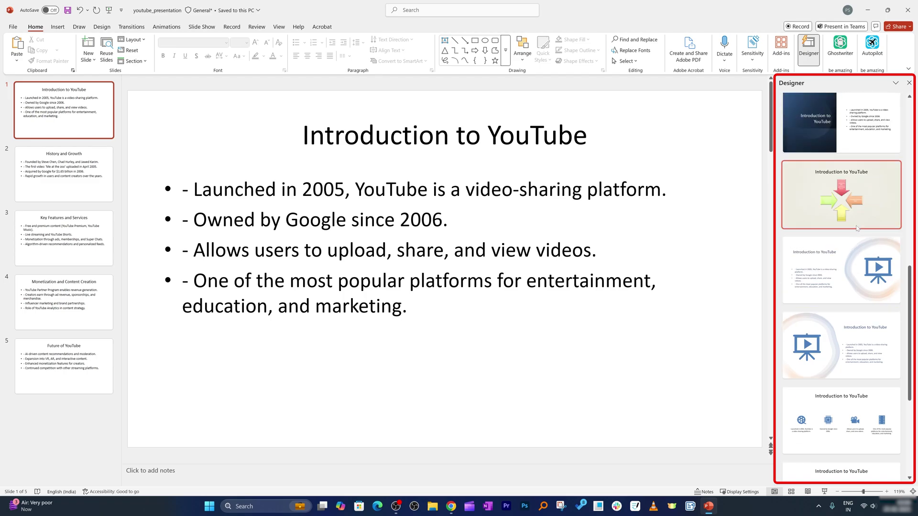
scroll(855, 228, up, 5)
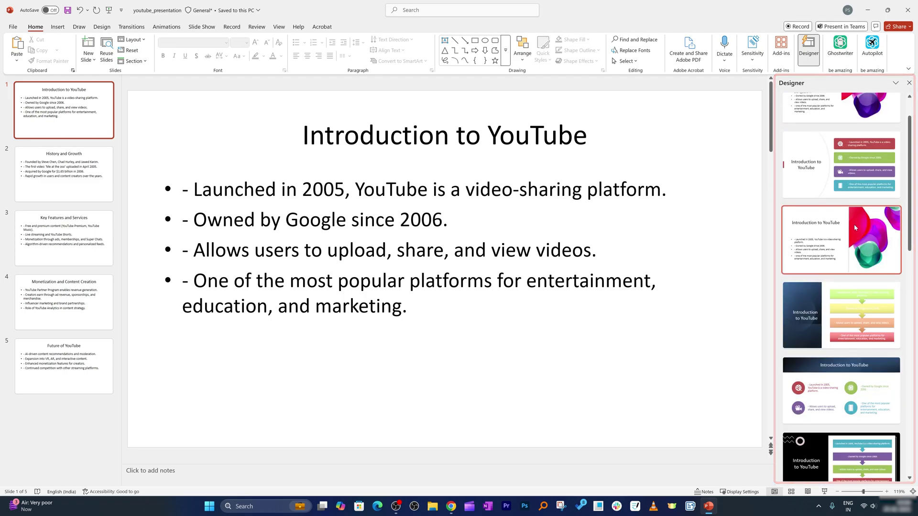
click(822, 135)
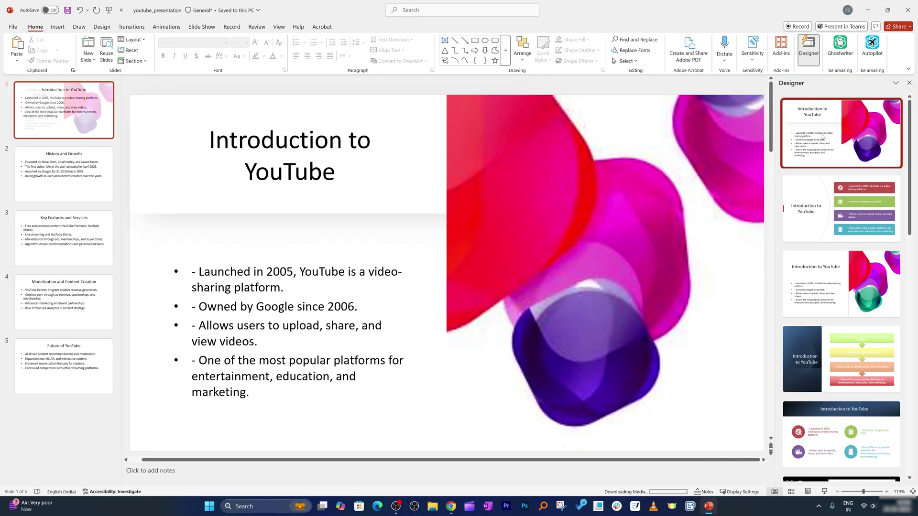
Step: Give slide 2 the four-coloured-box design and slide 3 the four-box layout
click(48, 176)
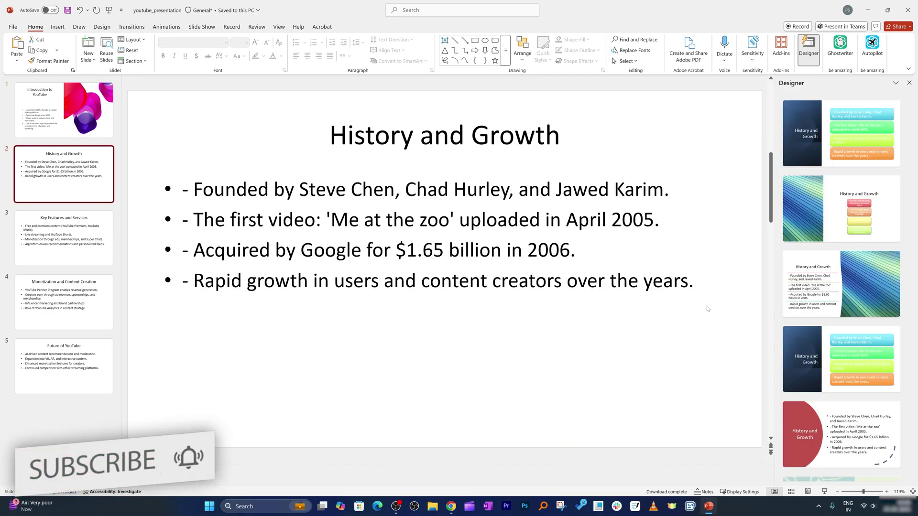
scroll(787, 242, down, 5)
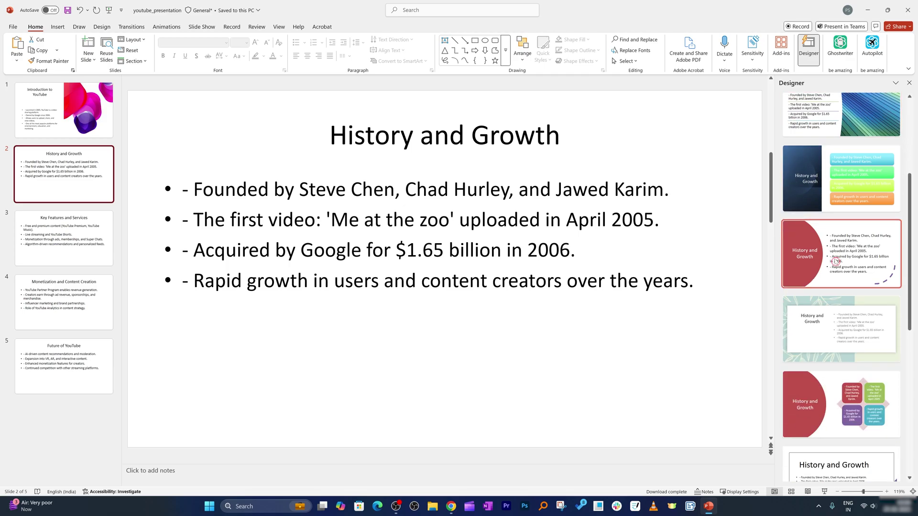
click(835, 262)
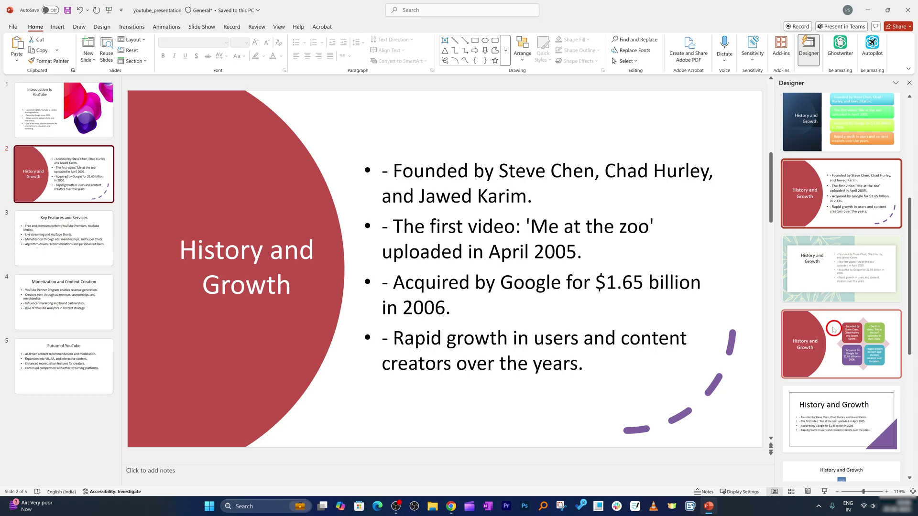
click(848, 323)
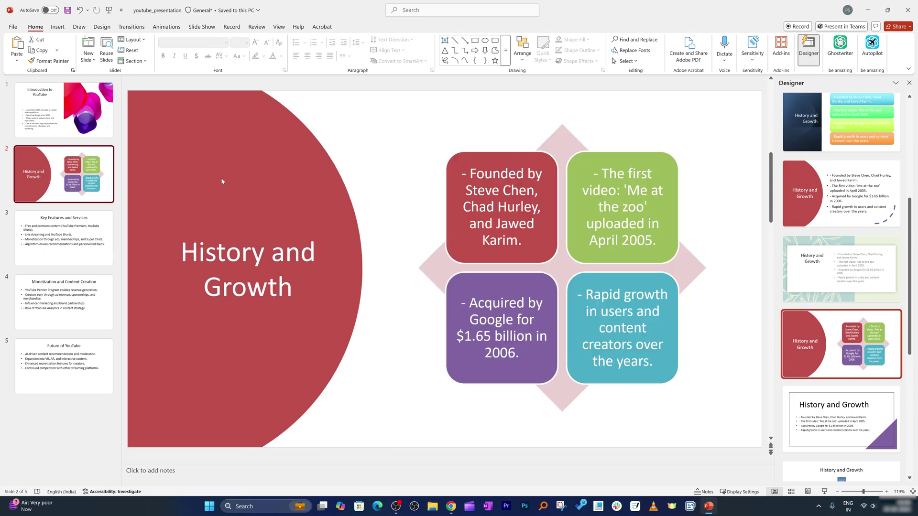
click(75, 234)
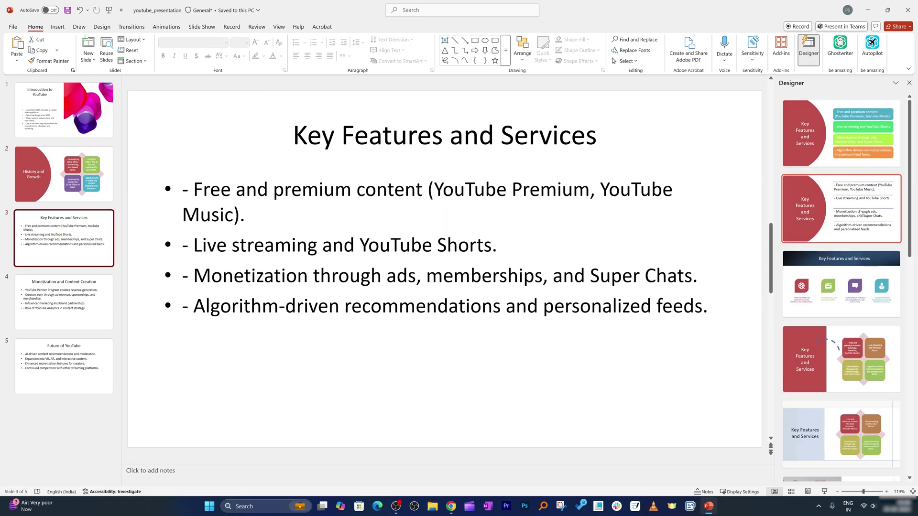
scroll(837, 287, down, 2)
click(837, 291)
Step: Give slide 4 the coloured-blocks layout and slide 5 the four-box diamond layout
key(Page_Down)
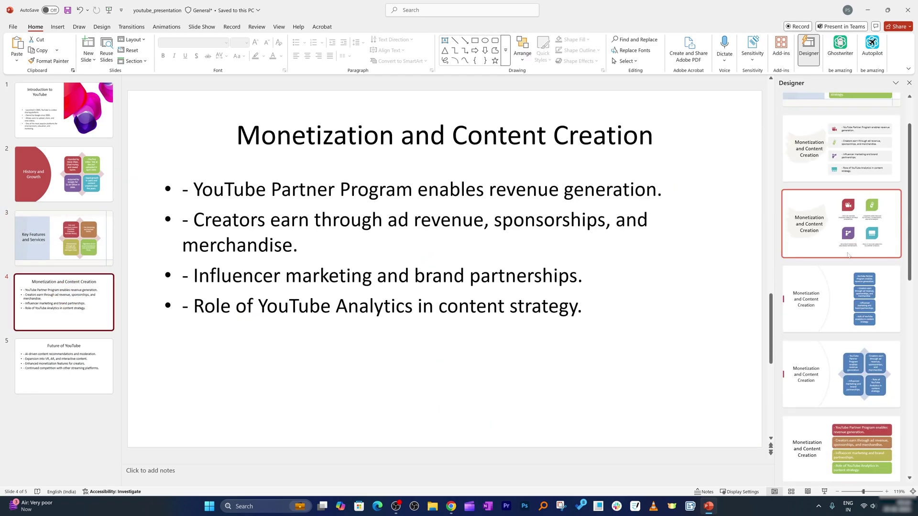
scroll(857, 289, down, 3)
scroll(864, 272, up, 3)
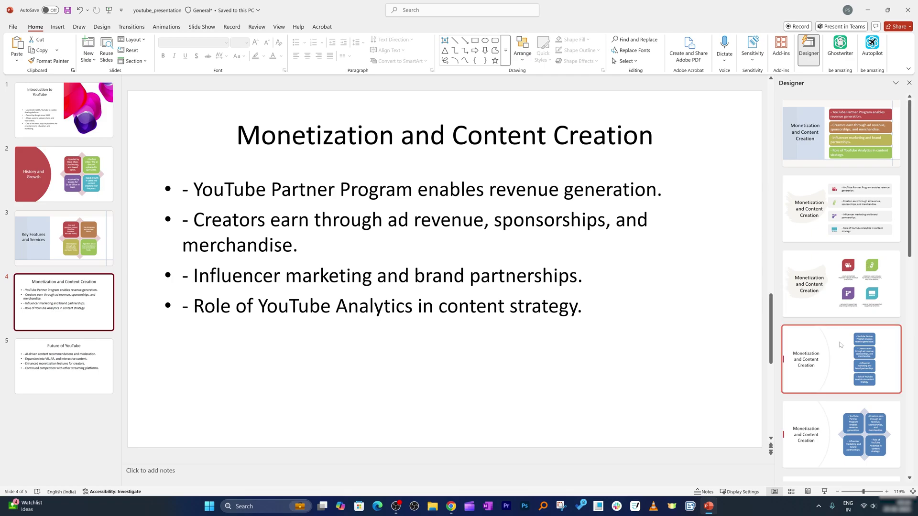
click(848, 164)
click(88, 349)
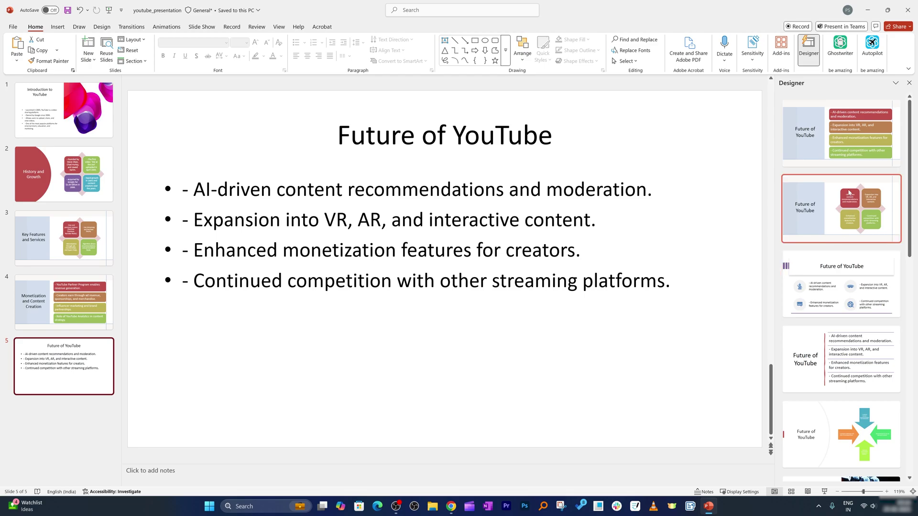
click(846, 203)
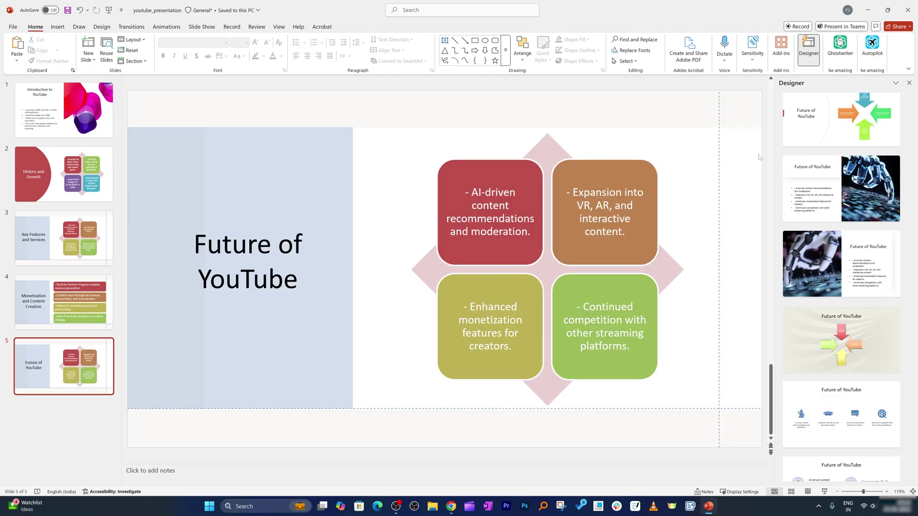
click(95, 168)
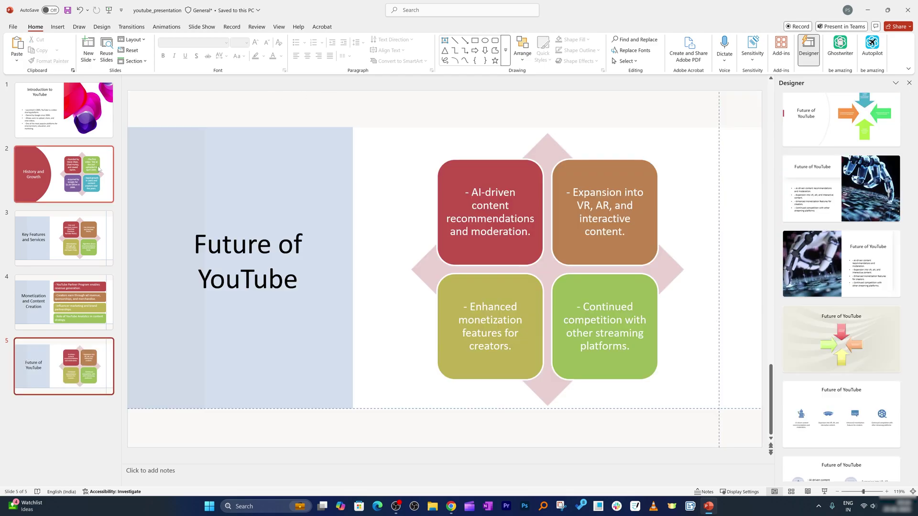
Step: Copy the word YouTube from the title on slide 1
click(95, 102)
double_click(290, 172)
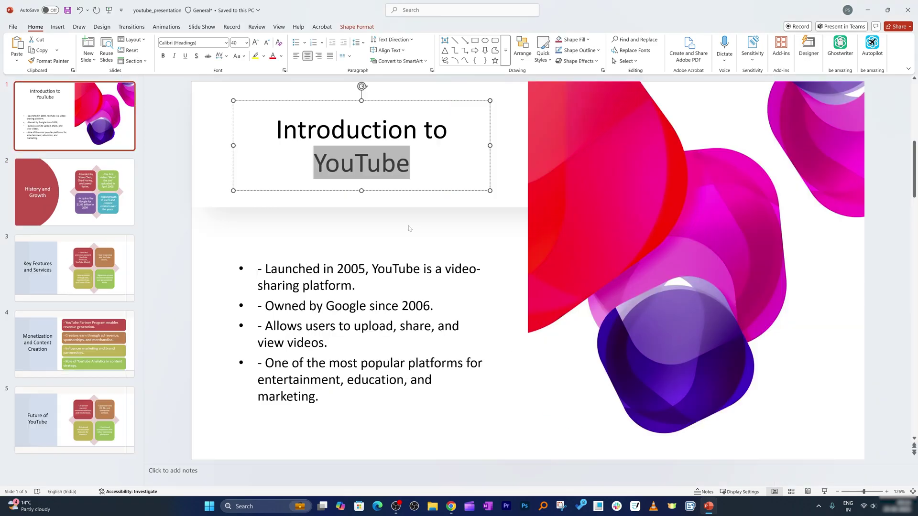
key(End)
key(shift+Home)
double_click(336, 162)
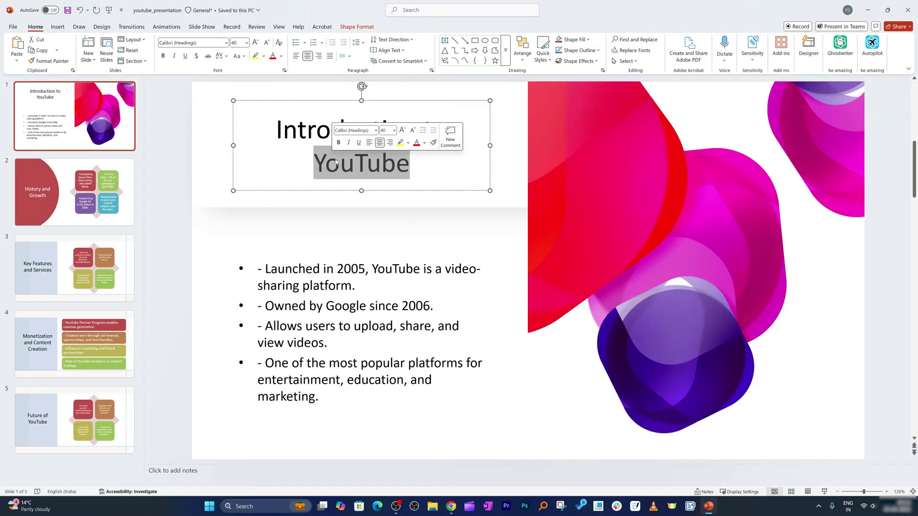
right_click(349, 171)
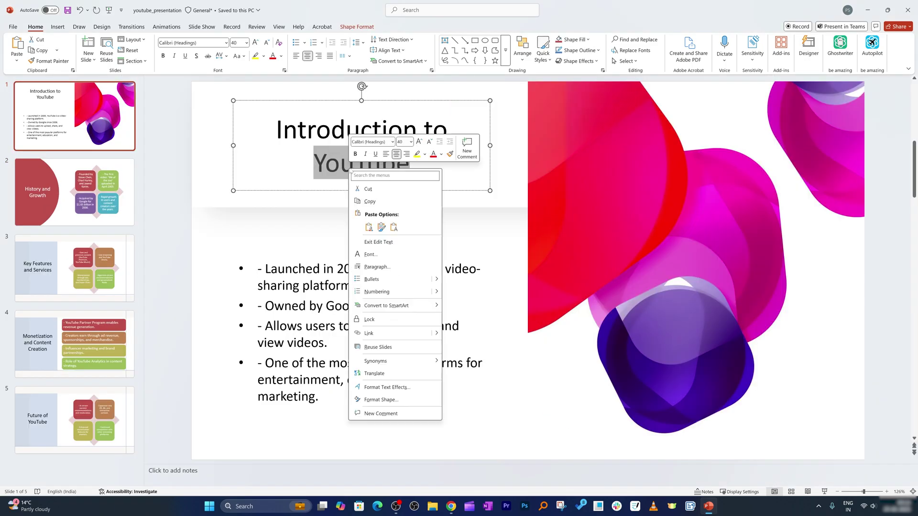
click(378, 204)
Step: Insert a red YouTube play-button image from Online Pictures onto slide 1
click(58, 27)
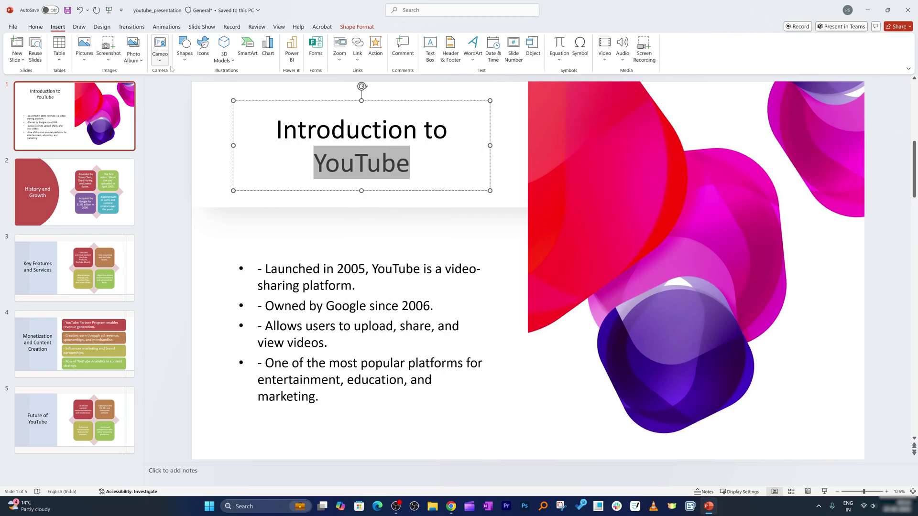
click(86, 57)
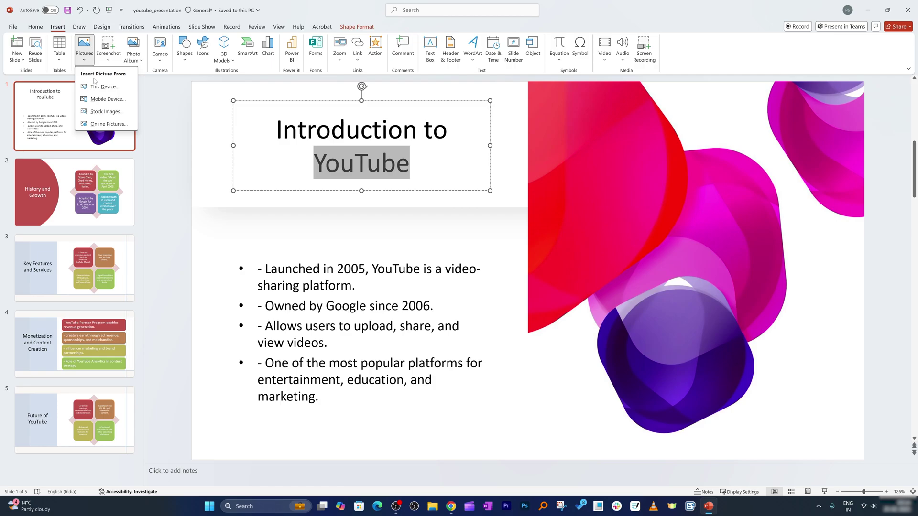
click(116, 124)
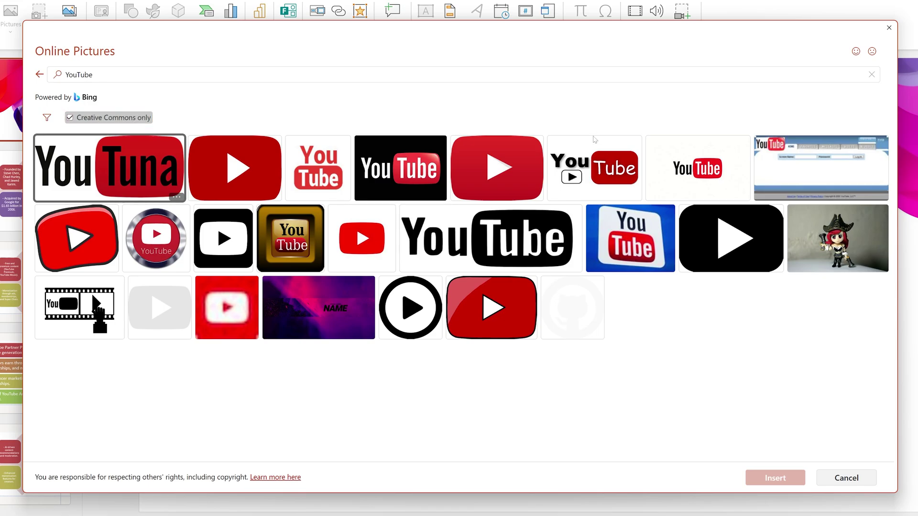
click(465, 159)
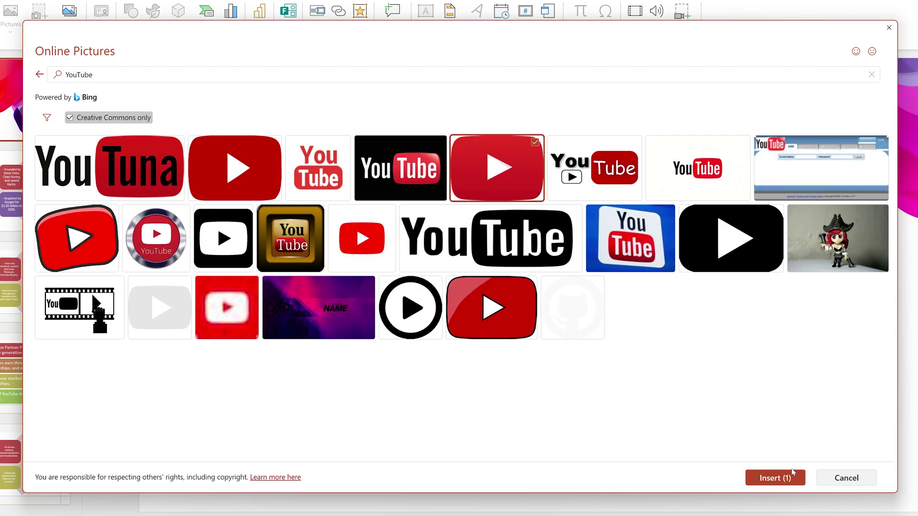
click(772, 478)
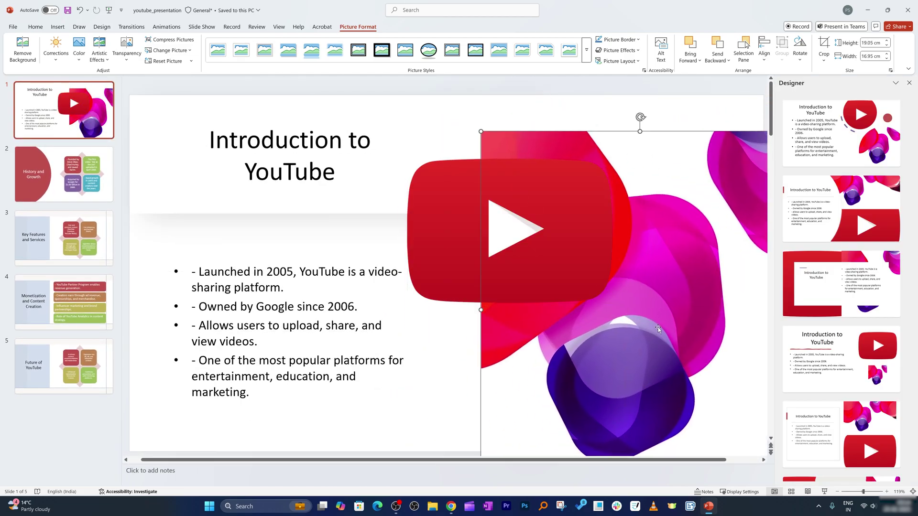
Step: Delete the abstract background picture and apply the purple-bar Designer layout with a one-line title
key(Delete)
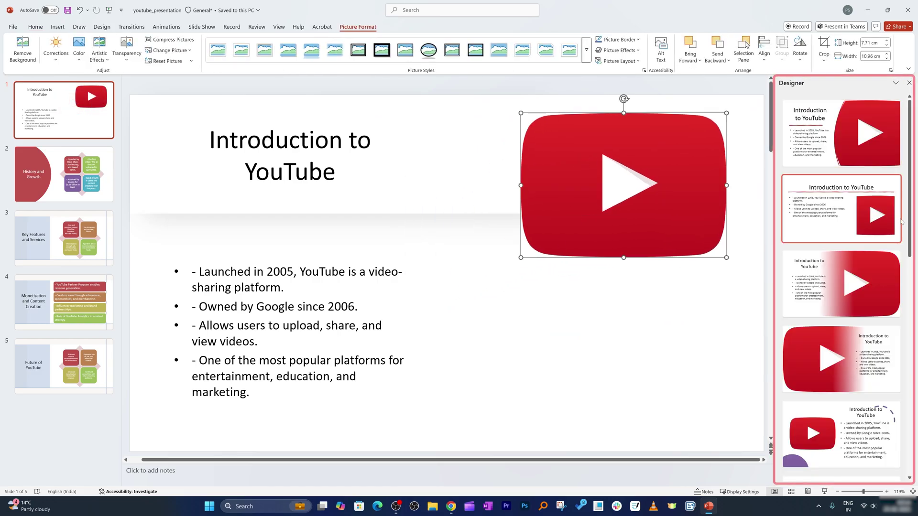
scroll(858, 299, down, 10)
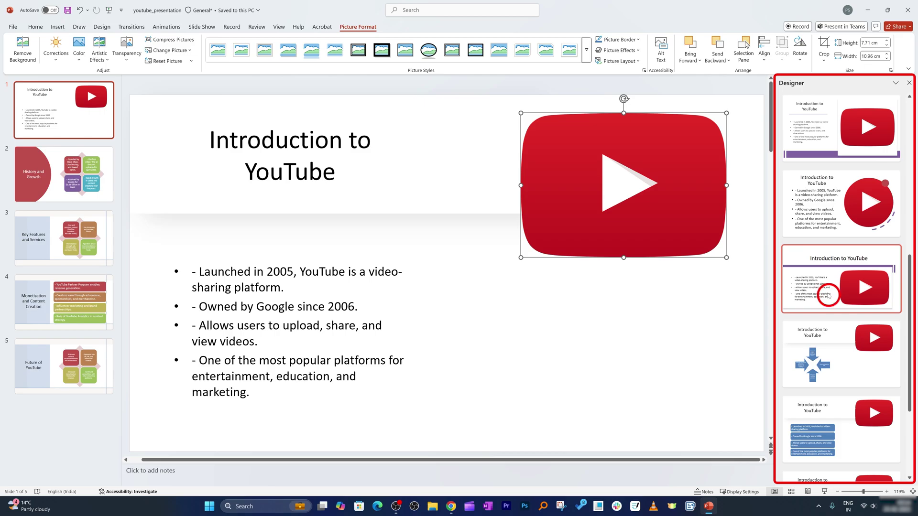
click(829, 296)
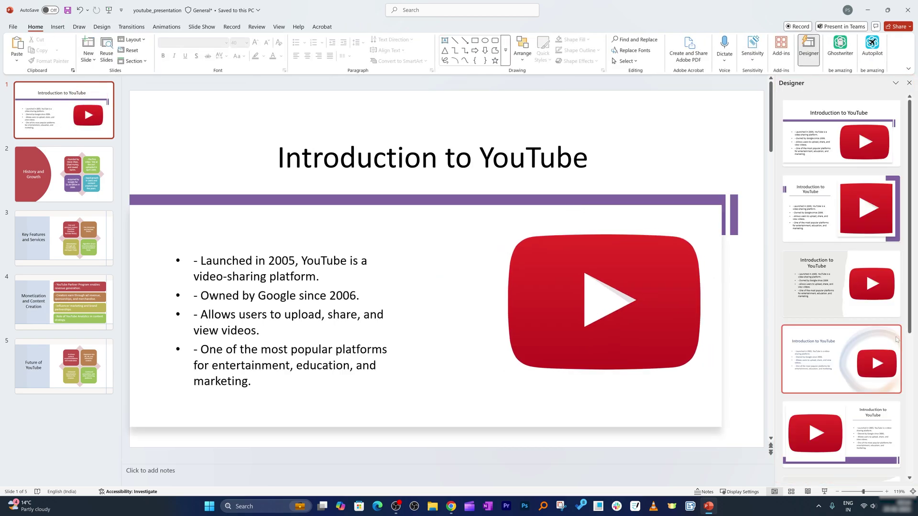
Step: Apply the dark right-side Designer layout to slide 1, then start the slideshow in presenter view
scroll(889, 344, down, 5)
click(840, 471)
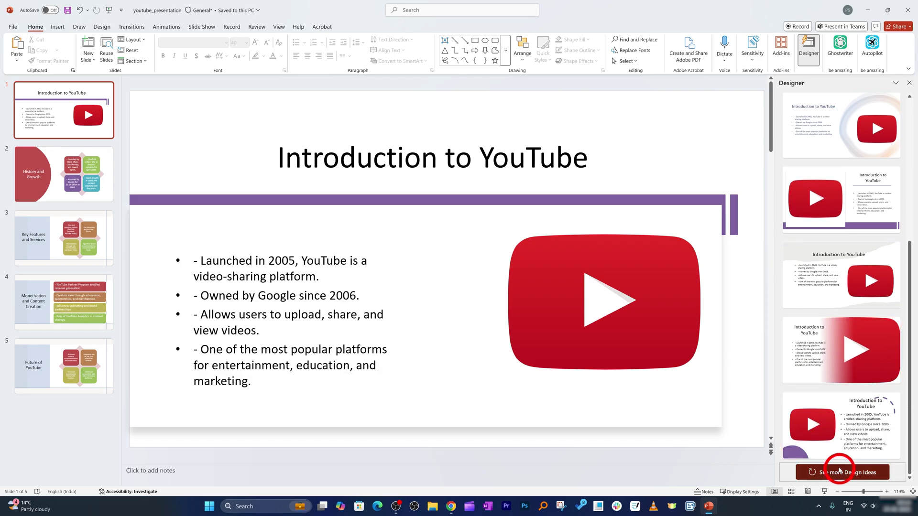
scroll(880, 373, down, 2)
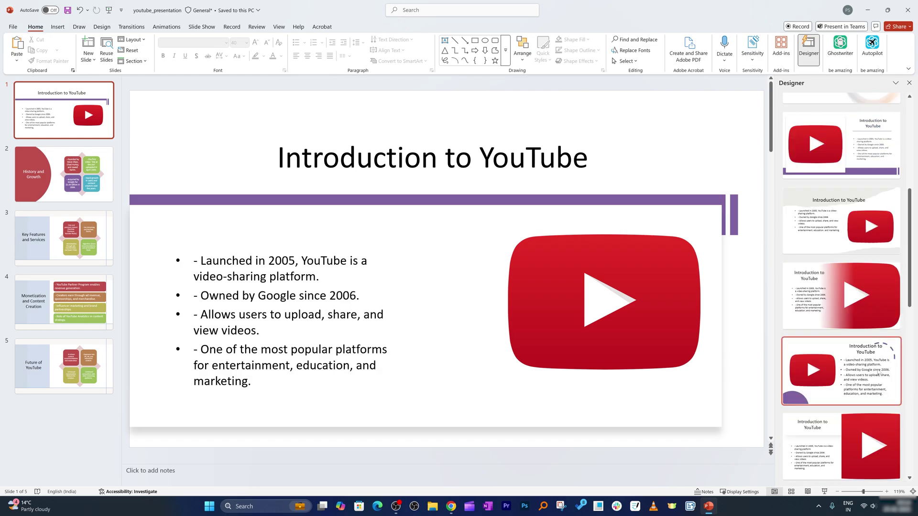
scroll(878, 373, down, 5)
click(857, 216)
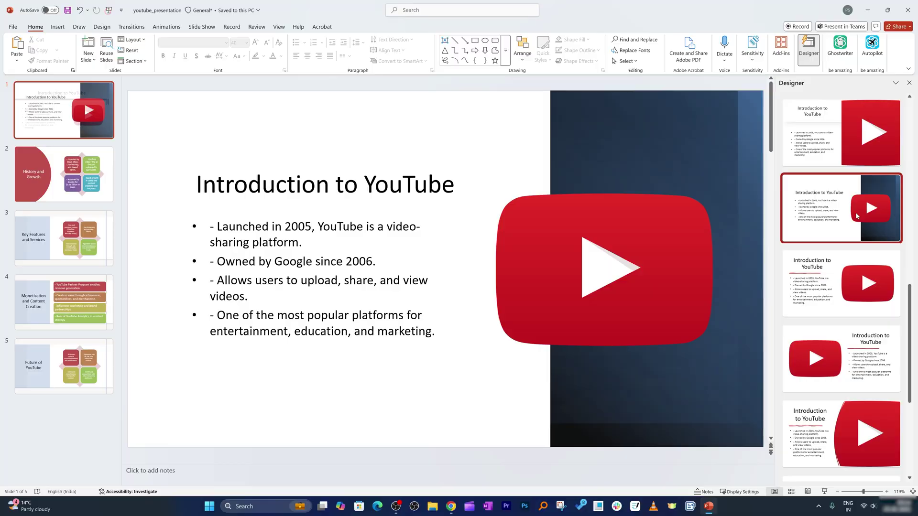
key(F5)
click(150, 14)
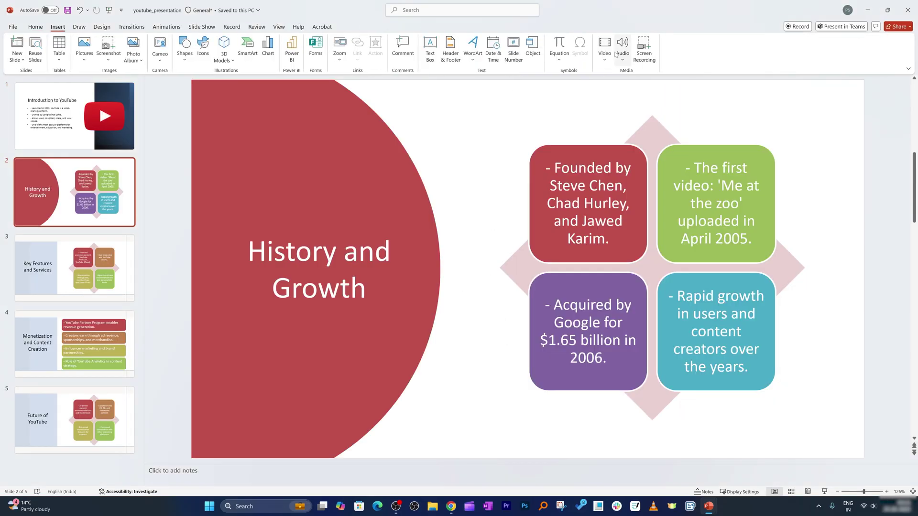
Step: Return to editing on the Home tab with its basic formatting commands
click(30, 27)
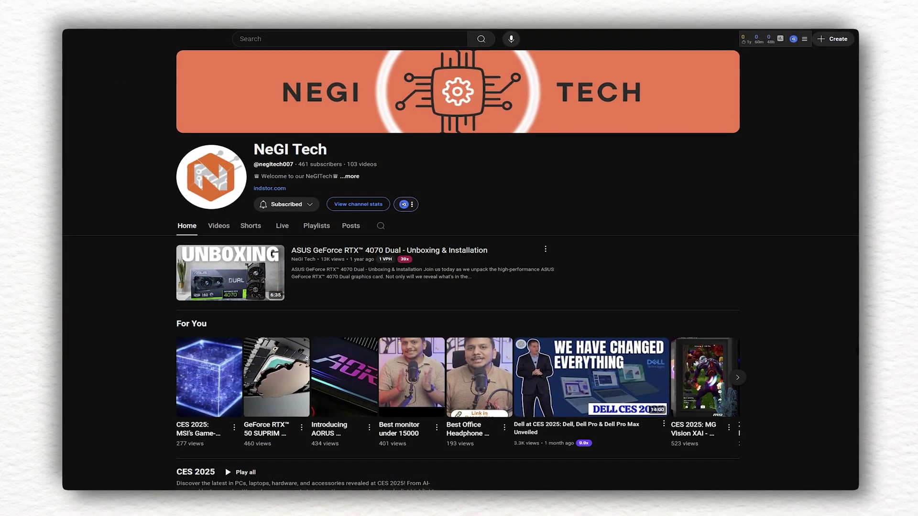
scroll(459, 258, down, 8)
scroll(459, 258, down, 10)
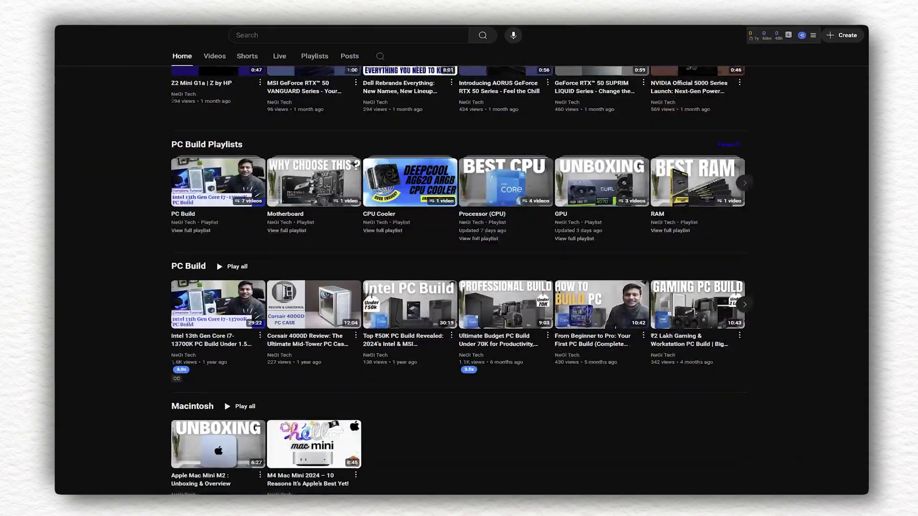
scroll(459, 259, down, 7)
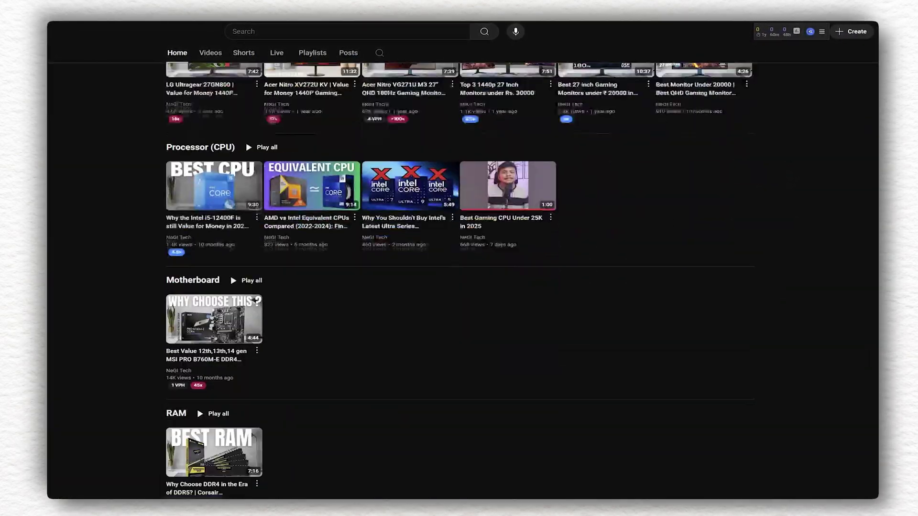